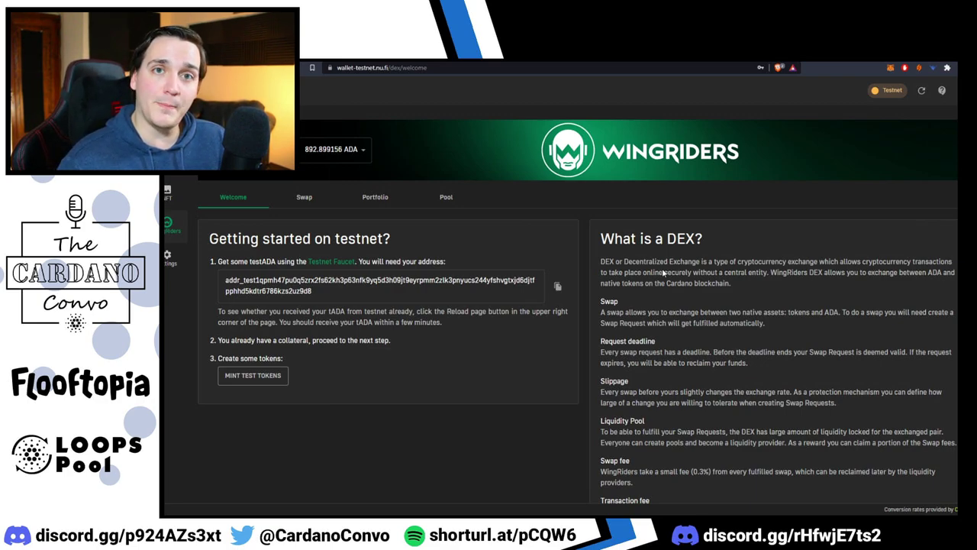
Read the testnet getting-started instructions and the DEX term explanations on the WingRiders welcome page
{"action": "scroll", "coordinate": [700, 307], "scroll_direction": "down", "scroll_amount": 1}
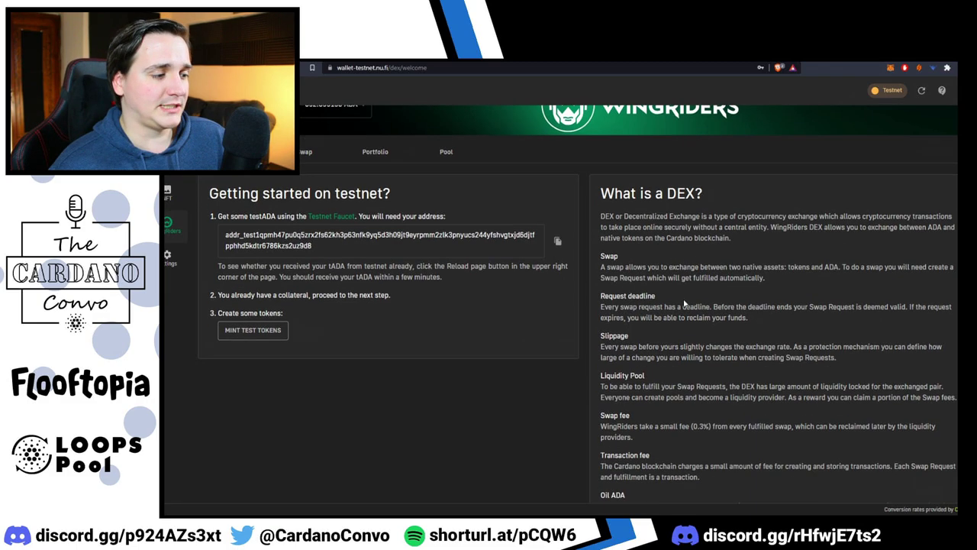
{"action": "scroll", "coordinate": [638, 264], "scroll_direction": "down", "scroll_amount": 1}
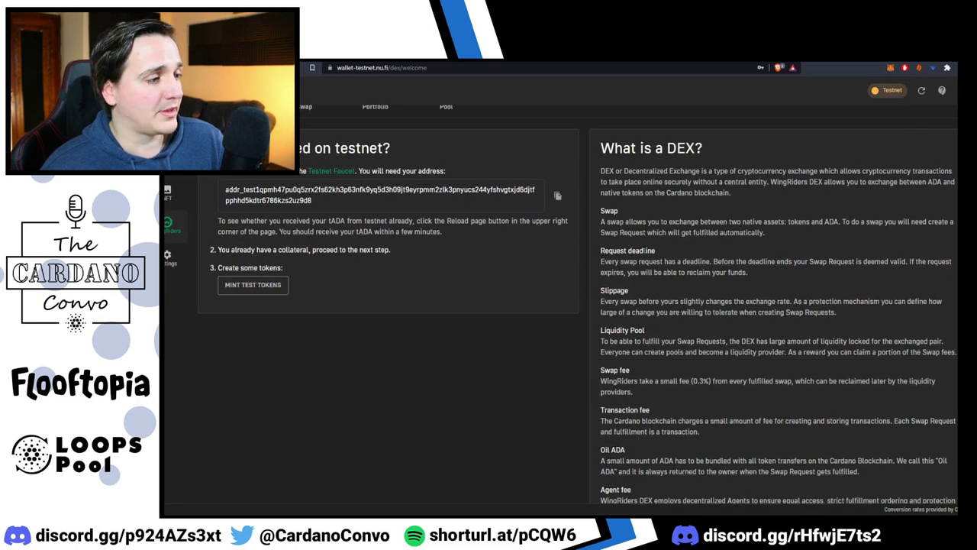
{"action": "scroll", "coordinate": [623, 287], "scroll_direction": "down", "scroll_amount": 2}
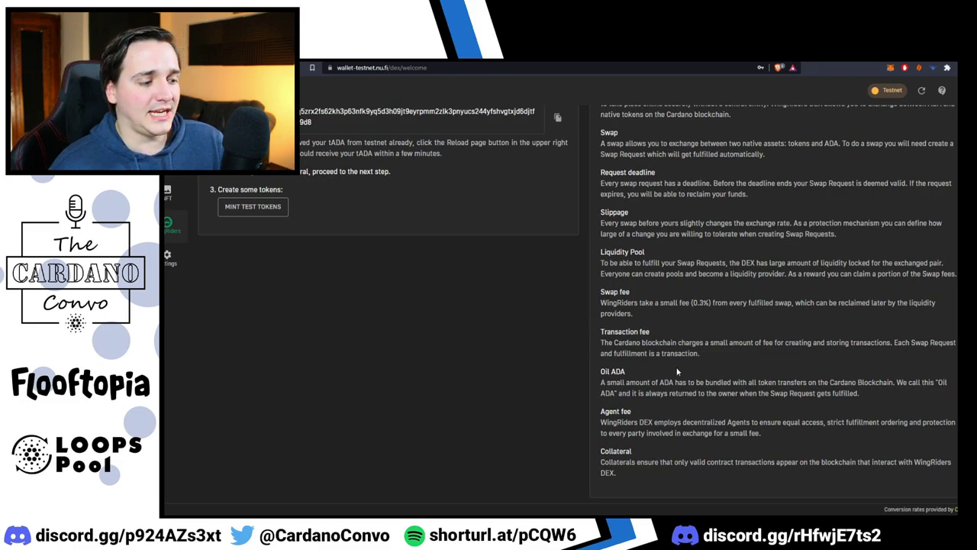
{"action": "scroll", "coordinate": [643, 372], "scroll_direction": "up", "scroll_amount": 4}
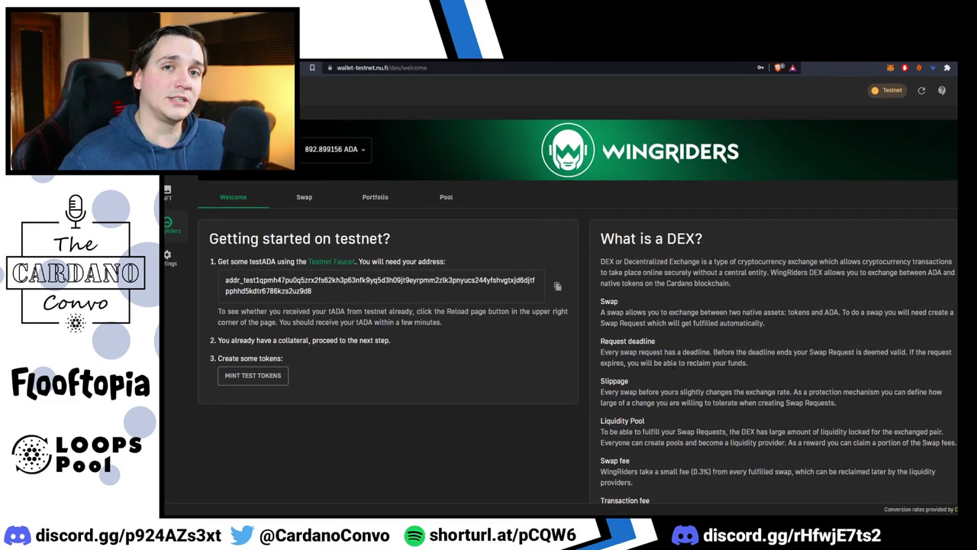
Set up a swap request from 100 ADA to wDOGE
{"action": "left_click", "coordinate": [308, 199]}
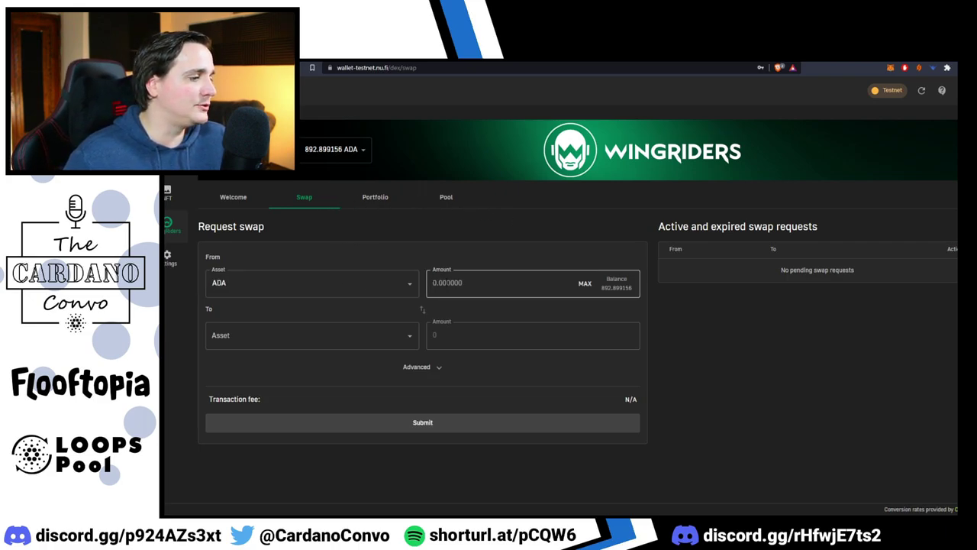
{"action": "left_click_drag", "start_coordinate": [603, 288], "coordinate": [619, 287]}
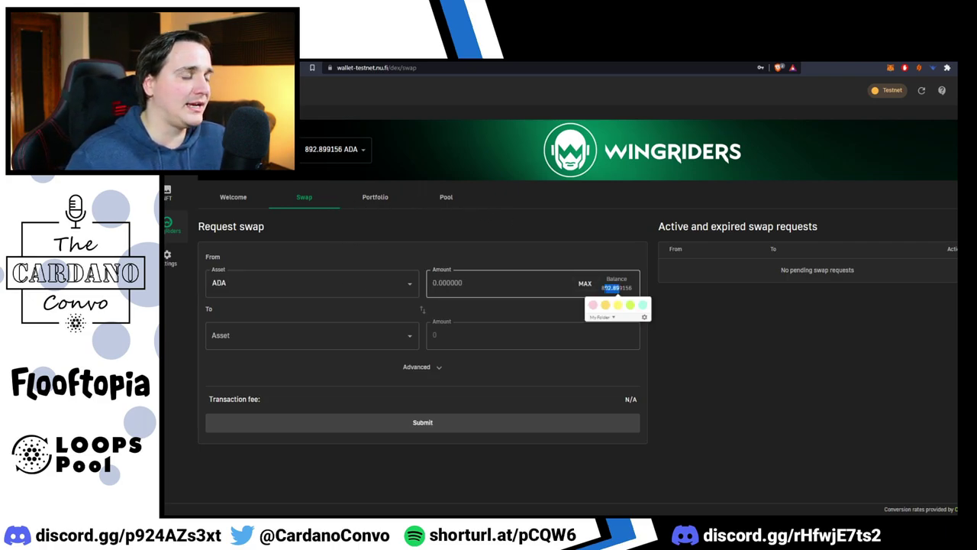
{"action": "left_click", "coordinate": [304, 347]}
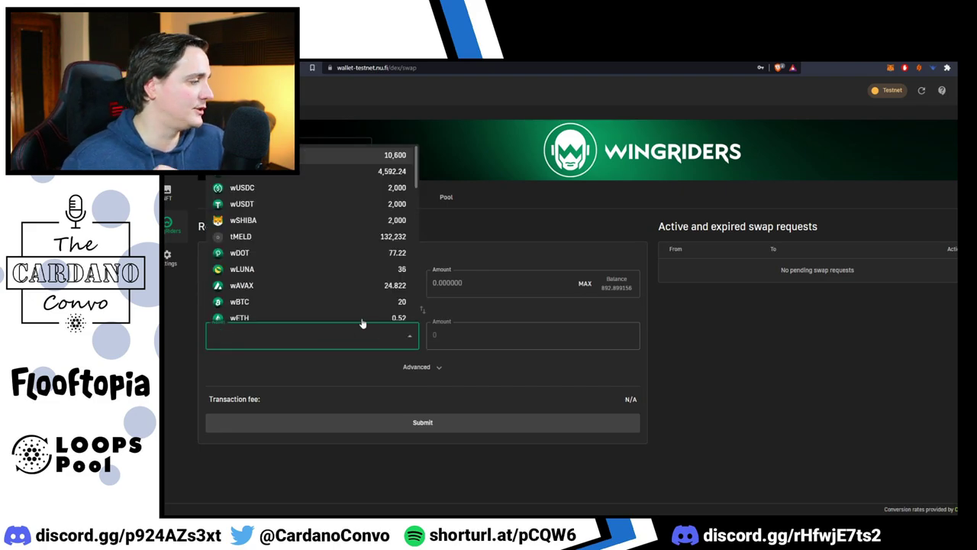
{"action": "left_click", "coordinate": [304, 157]}
{"action": "left_click", "coordinate": [475, 289]}
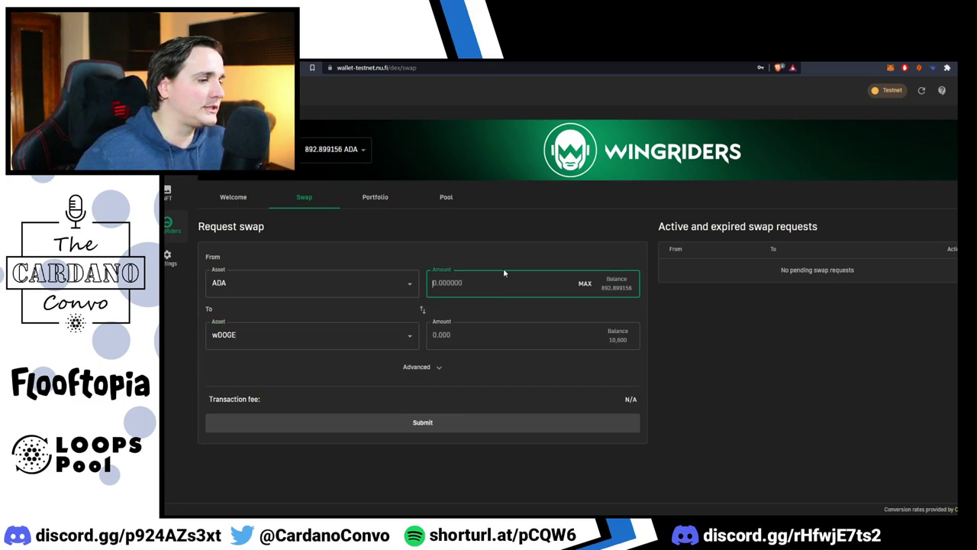
{"action": "type", "text": "100"}
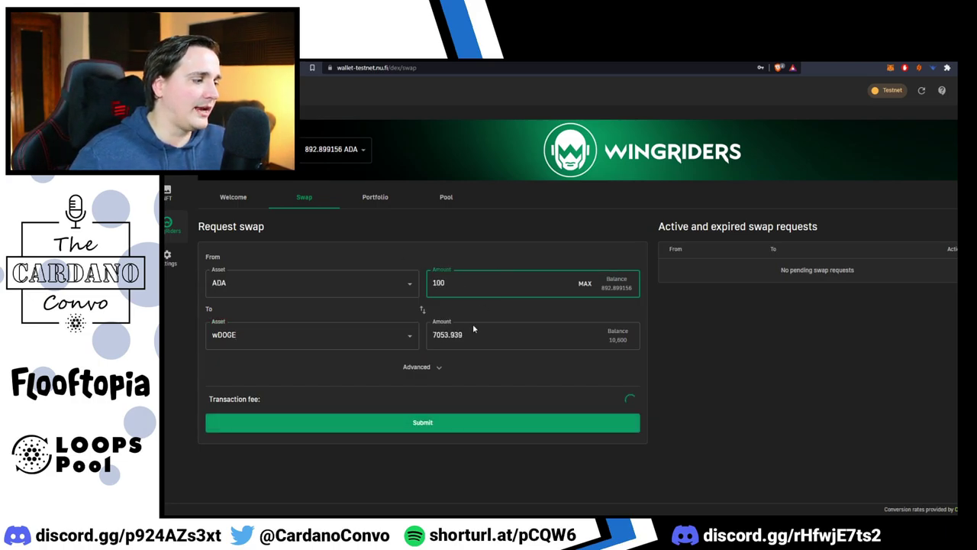
{"action": "left_click_drag", "start_coordinate": [433, 335], "coordinate": [449, 335]}
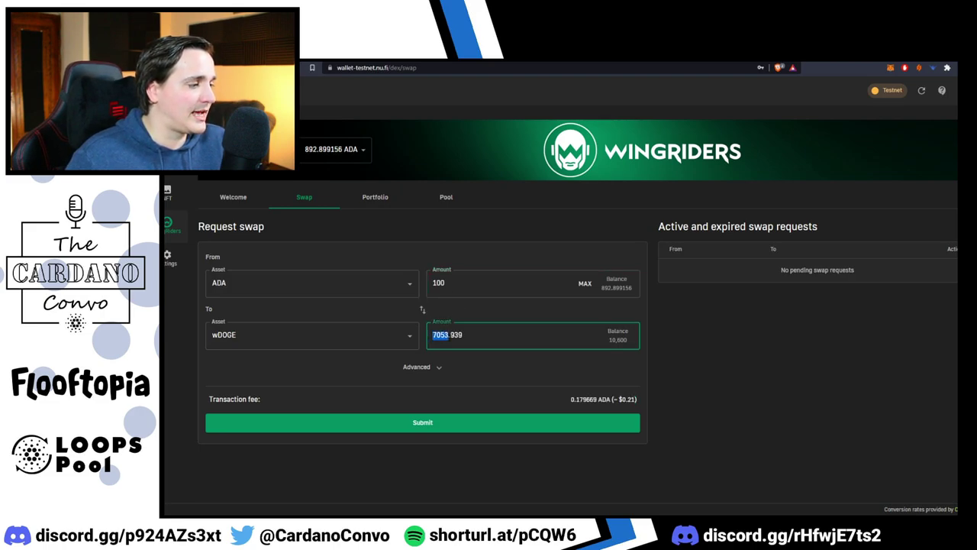
{"action": "left_click", "coordinate": [463, 312]}
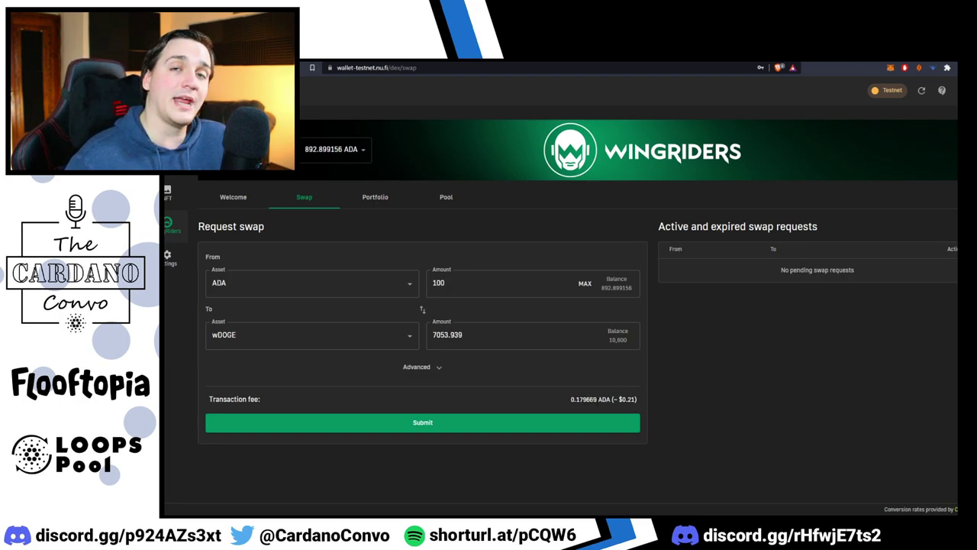
Expand the advanced swap options, review the fees and minimum received amount, and set the slippage tolerance to 1%
{"action": "left_click", "coordinate": [439, 368]}
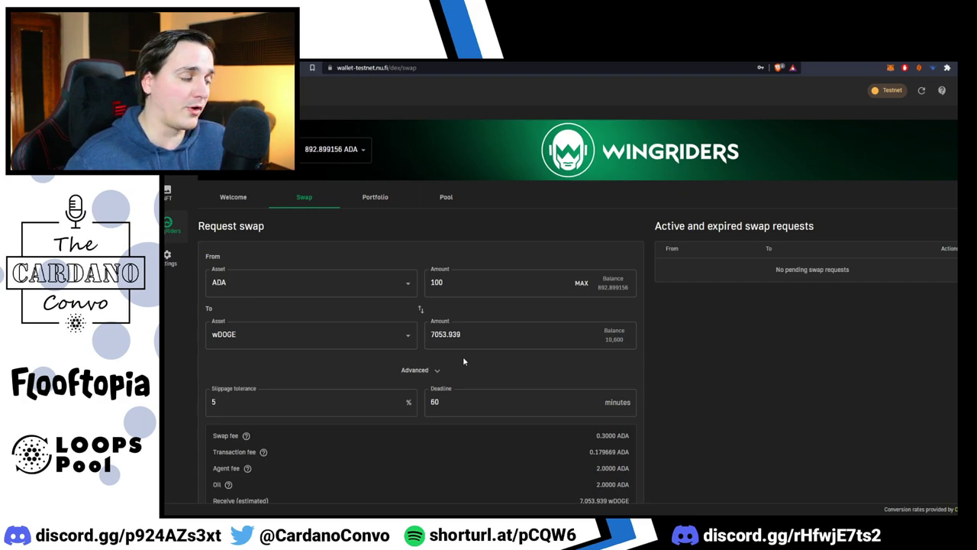
{"action": "scroll", "coordinate": [419, 282], "scroll_direction": "down", "scroll_amount": 2}
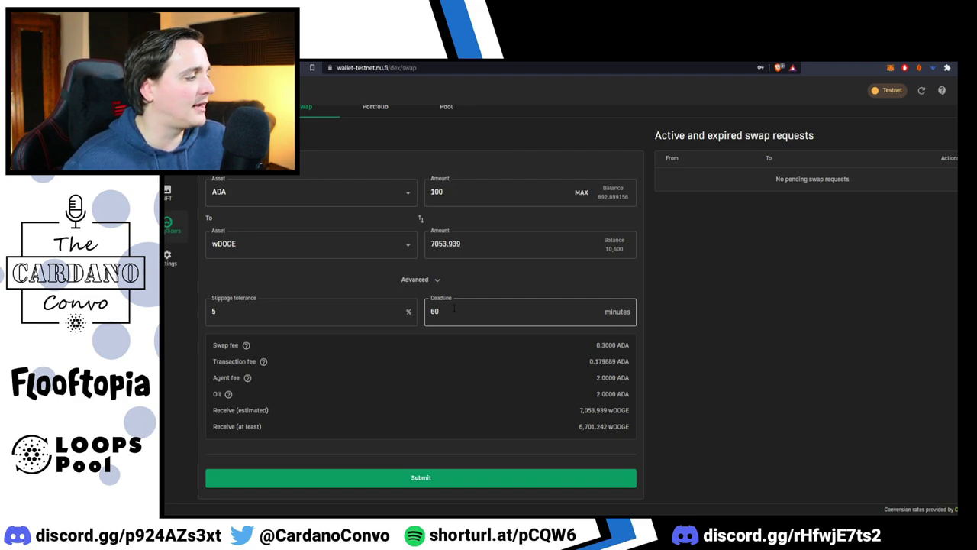
{"action": "mouse_move", "coordinate": [246, 348]}
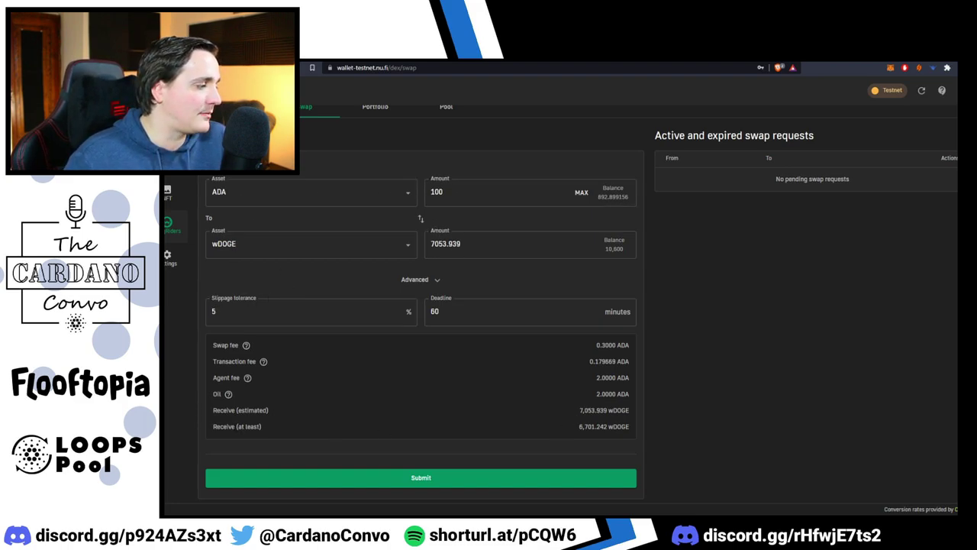
{"action": "left_click_drag", "start_coordinate": [579, 427], "coordinate": [595, 427]}
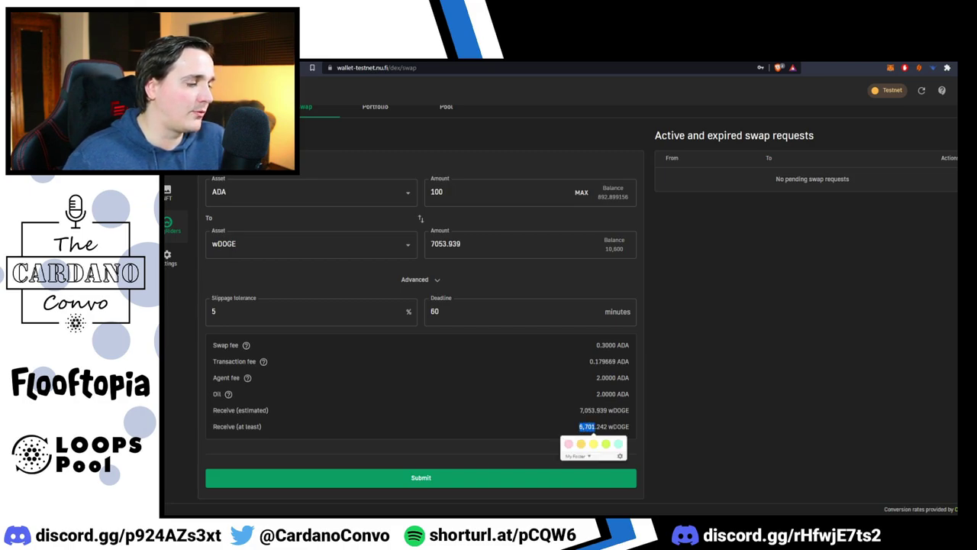
{"action": "left_click", "coordinate": [596, 428]}
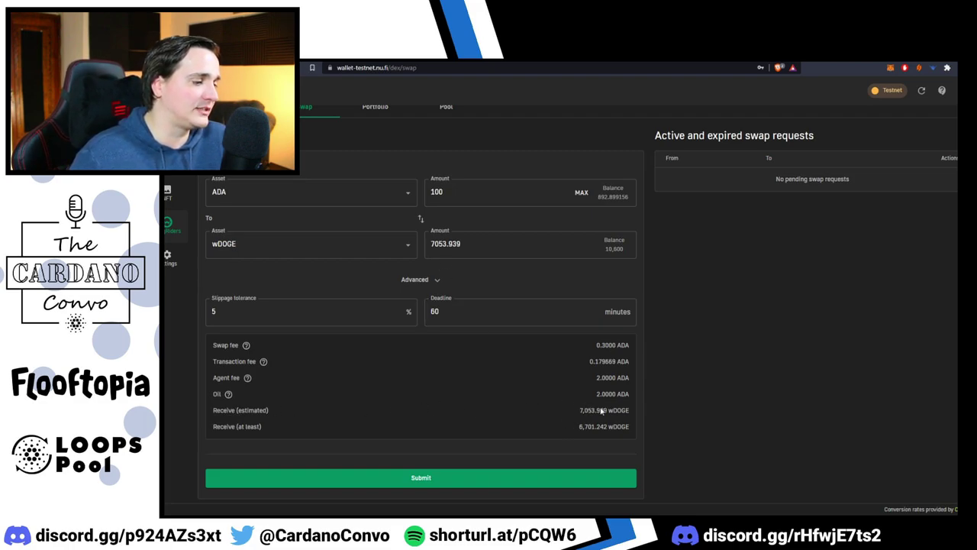
{"action": "double_click", "coordinate": [301, 310]}
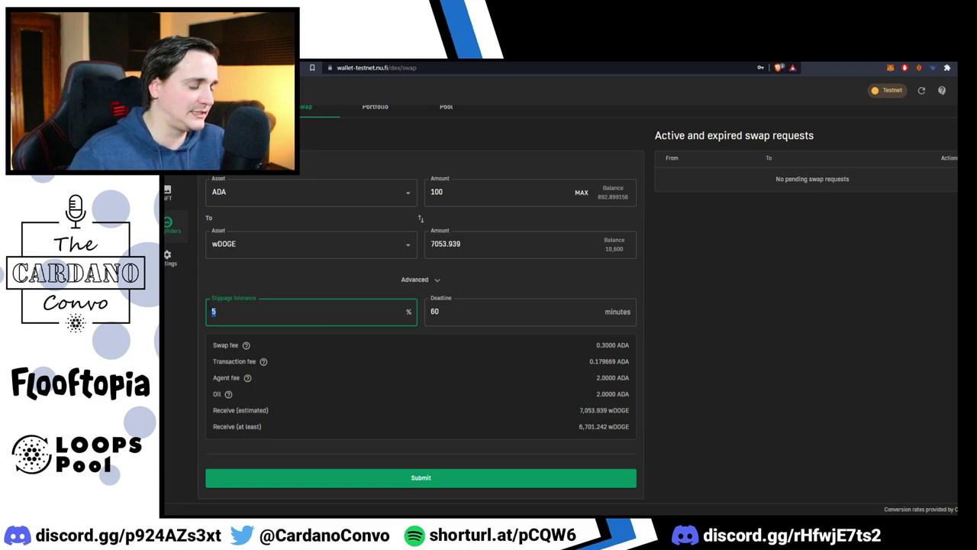
{"action": "type", "text": "1"}
{"action": "left_click", "coordinate": [432, 369]}
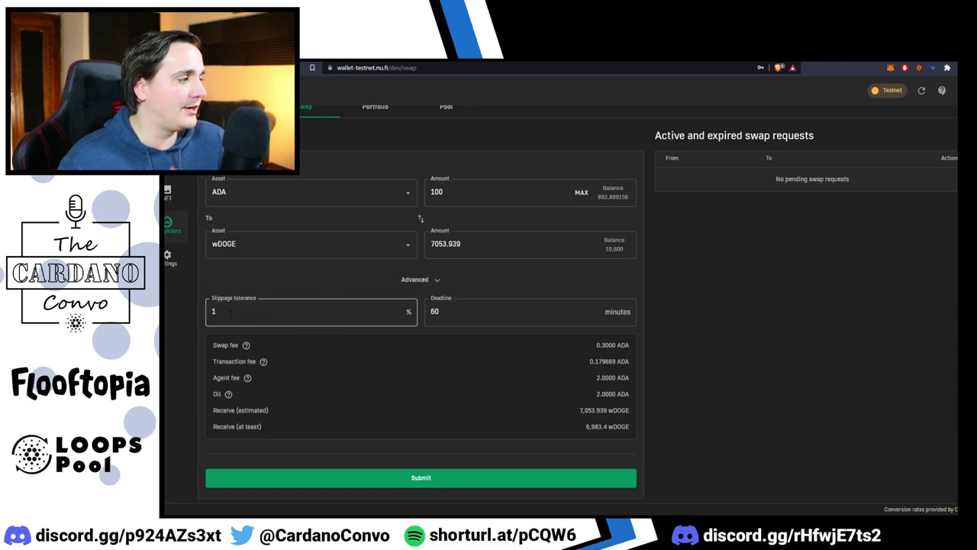
Submit the swap, enter the profile password, expand the transaction details, confirm the swap and dismiss the confirmation dialog
{"action": "left_click", "coordinate": [304, 477]}
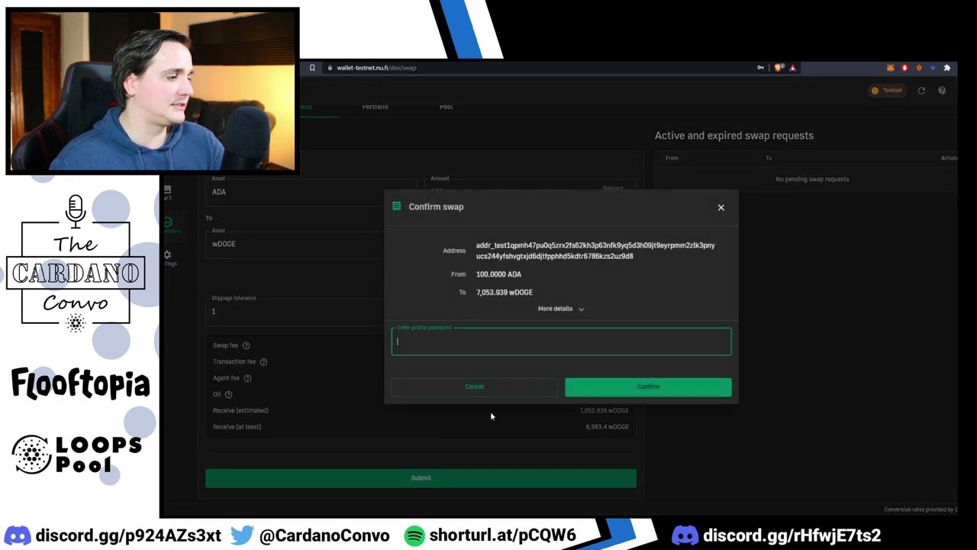
{"action": "type", "text": "•••••••"}
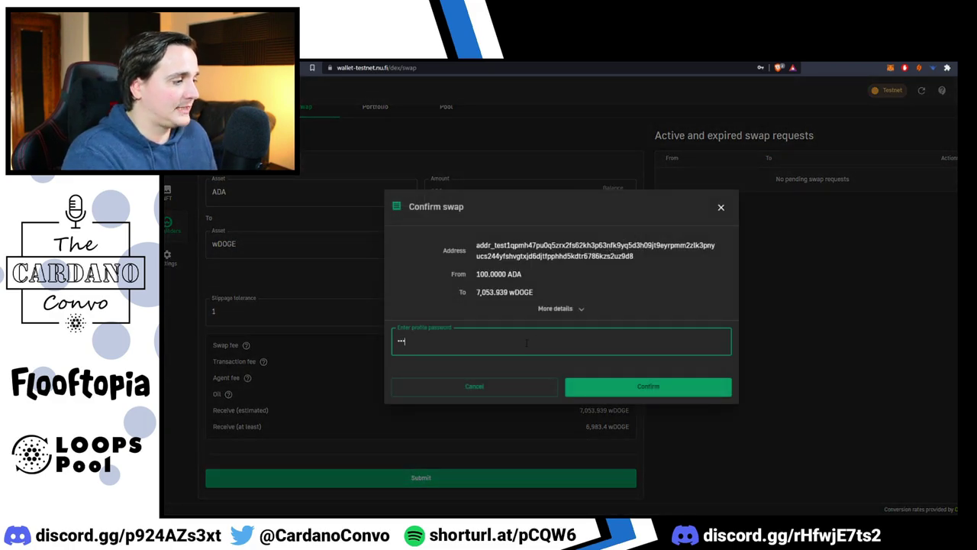
{"action": "type", "text": "•"}
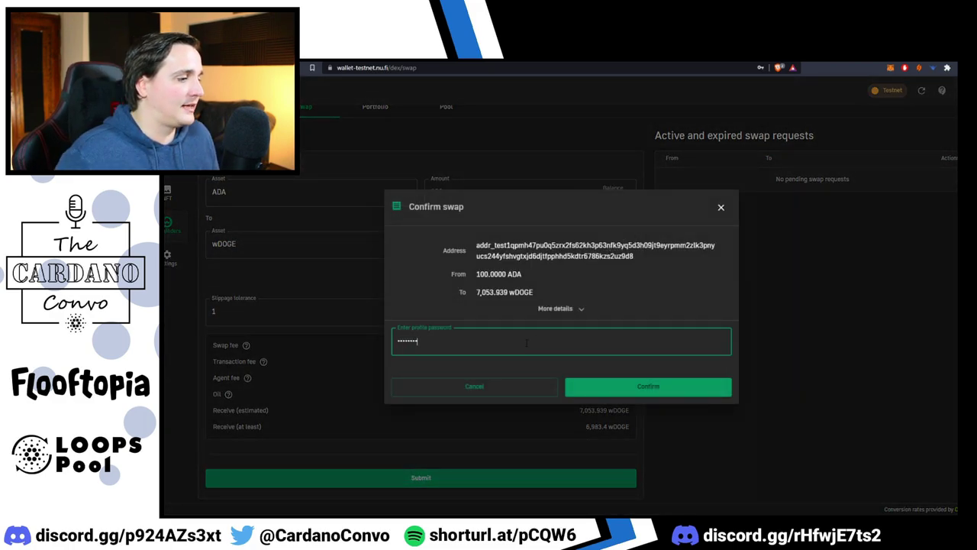
{"action": "left_click", "coordinate": [558, 308]}
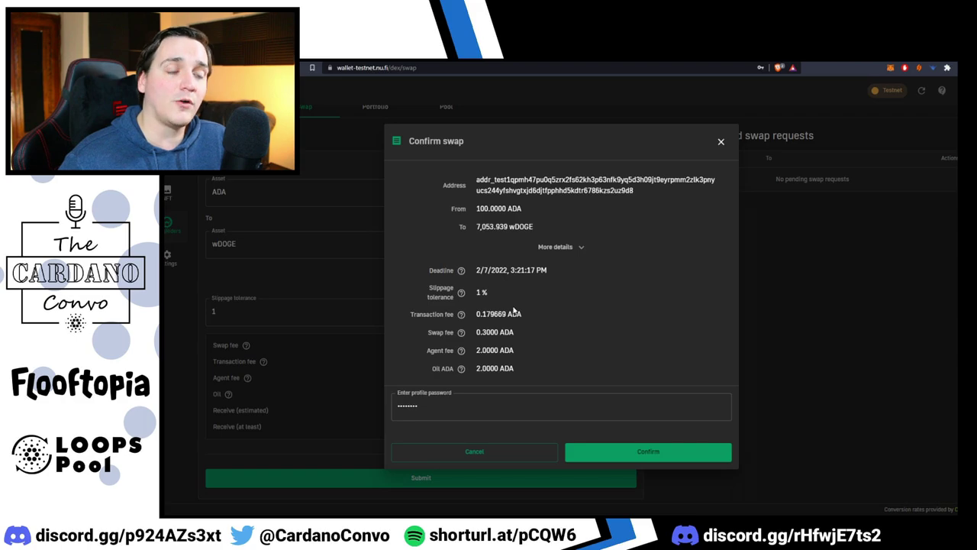
{"action": "left_click", "coordinate": [653, 450]}
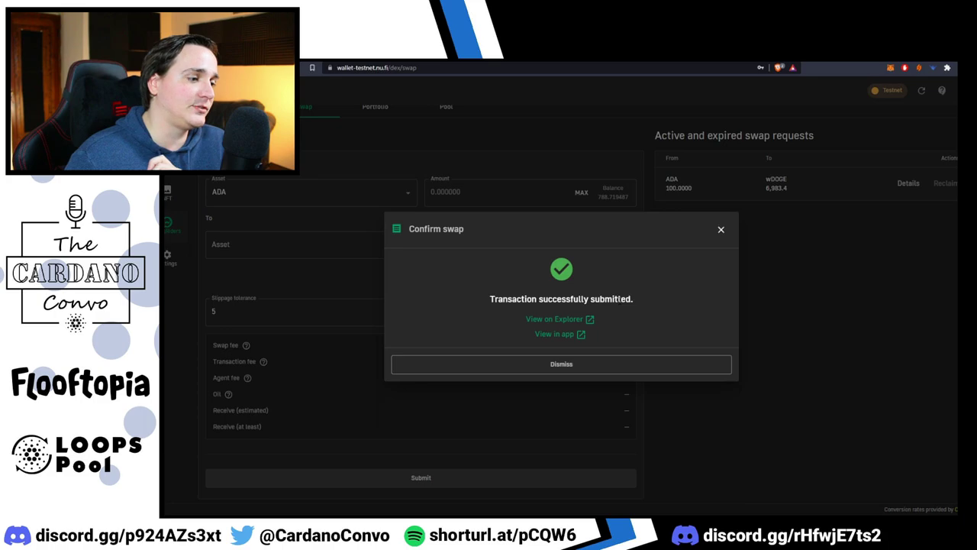
{"action": "left_click", "coordinate": [563, 365]}
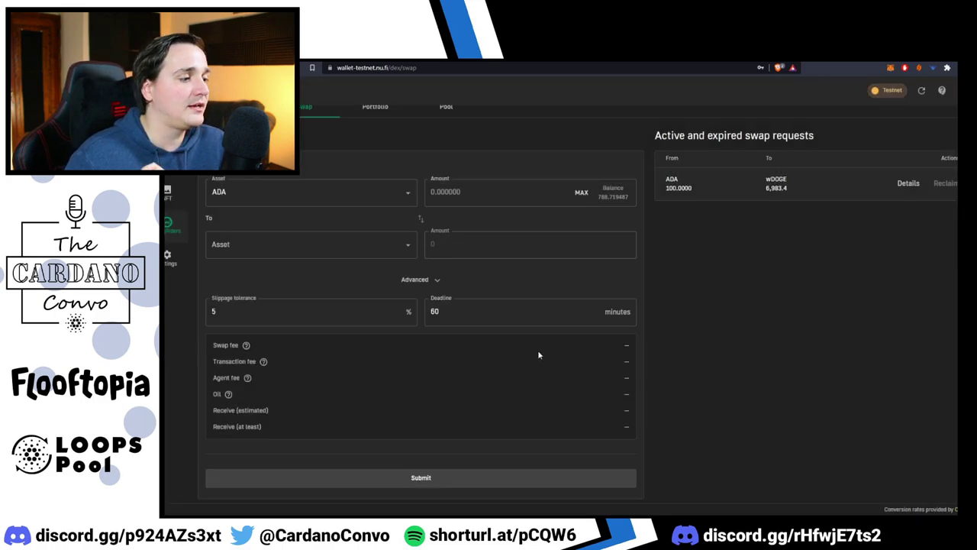
Look over the portfolio's liquidity positions and browse the list of available pools
{"action": "scroll", "coordinate": [538, 355], "scroll_direction": "up", "scroll_amount": 2}
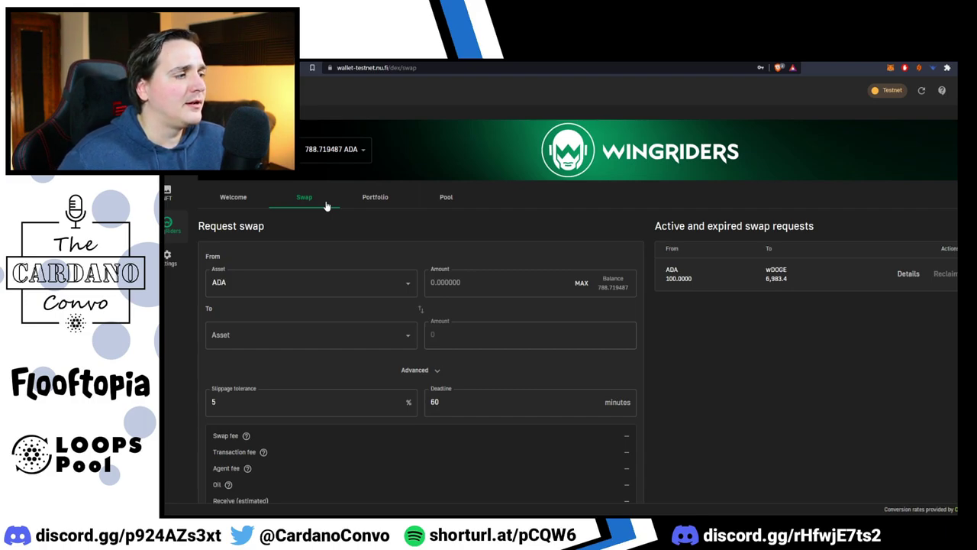
{"action": "left_click", "coordinate": [373, 200]}
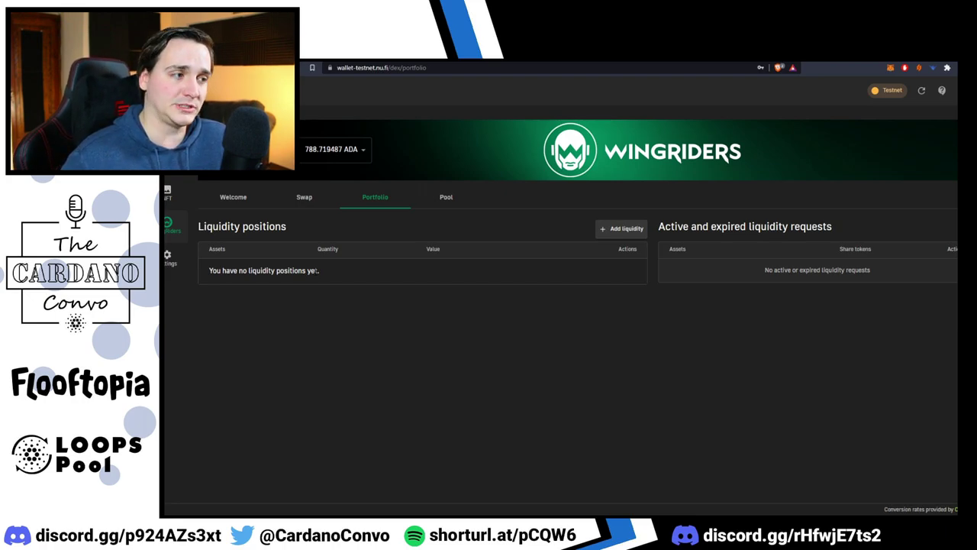
{"action": "left_click", "coordinate": [445, 196]}
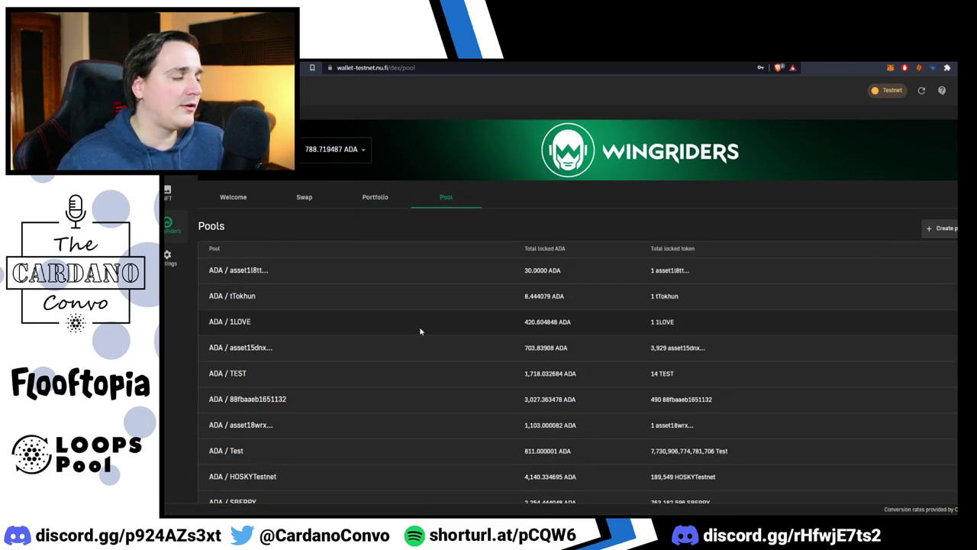
{"action": "scroll", "coordinate": [392, 339], "scroll_direction": "down", "scroll_amount": 1}
{"action": "scroll", "coordinate": [392, 340], "scroll_direction": "down", "scroll_amount": 4}
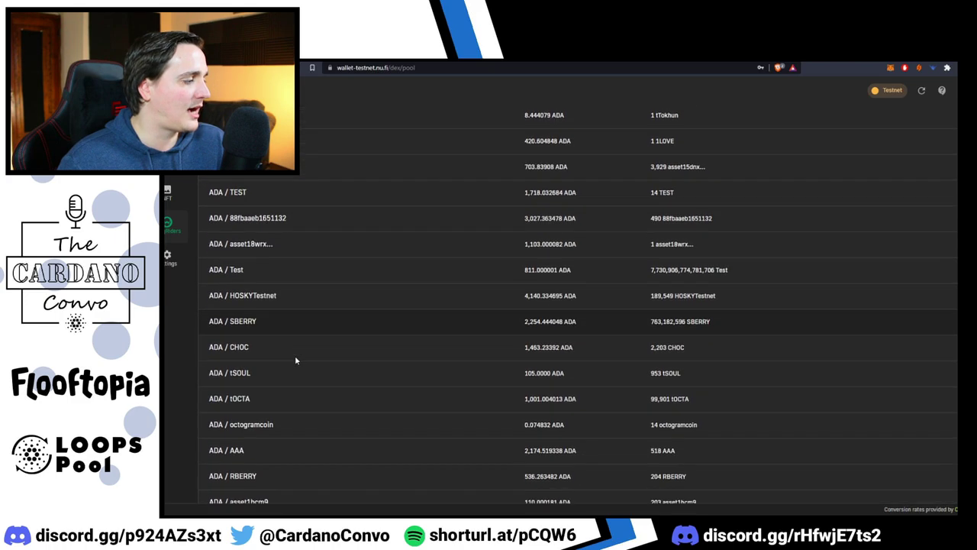
{"action": "scroll", "coordinate": [292, 360], "scroll_direction": "down", "scroll_amount": 3}
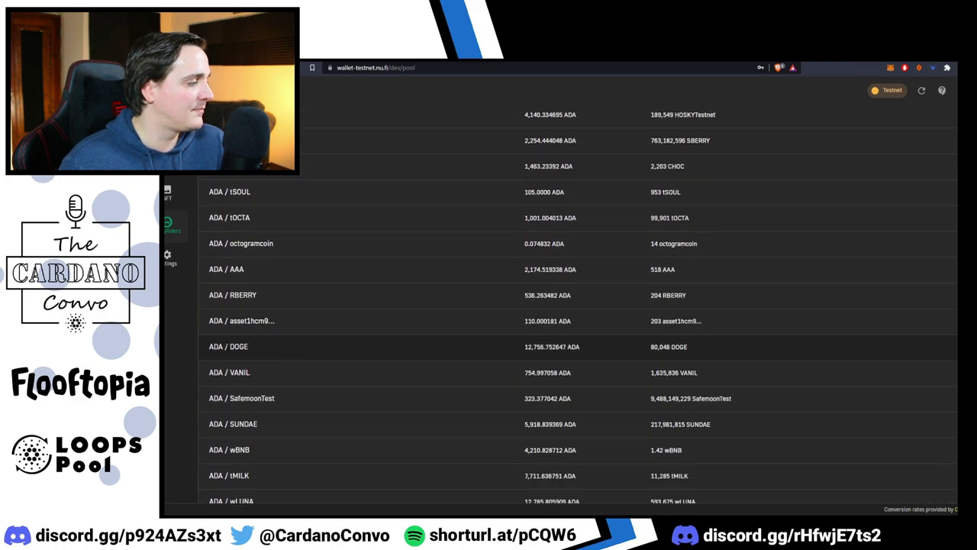
{"action": "scroll", "coordinate": [746, 343], "scroll_direction": "up", "scroll_amount": 8}
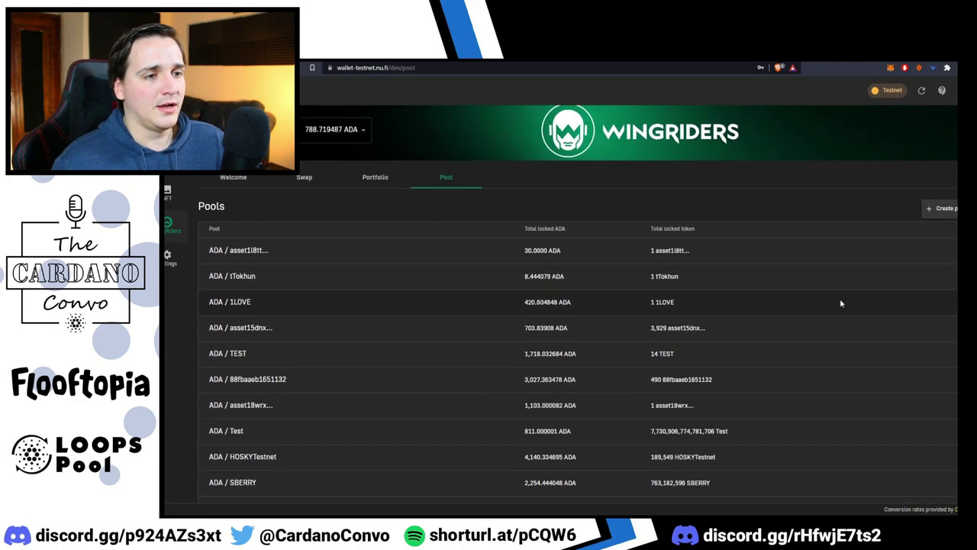
Open the add-liquidity form and enter an amount of 100 for ADA as the first asset
{"action": "left_click", "coordinate": [951, 229]}
{"action": "left_click", "coordinate": [284, 290]}
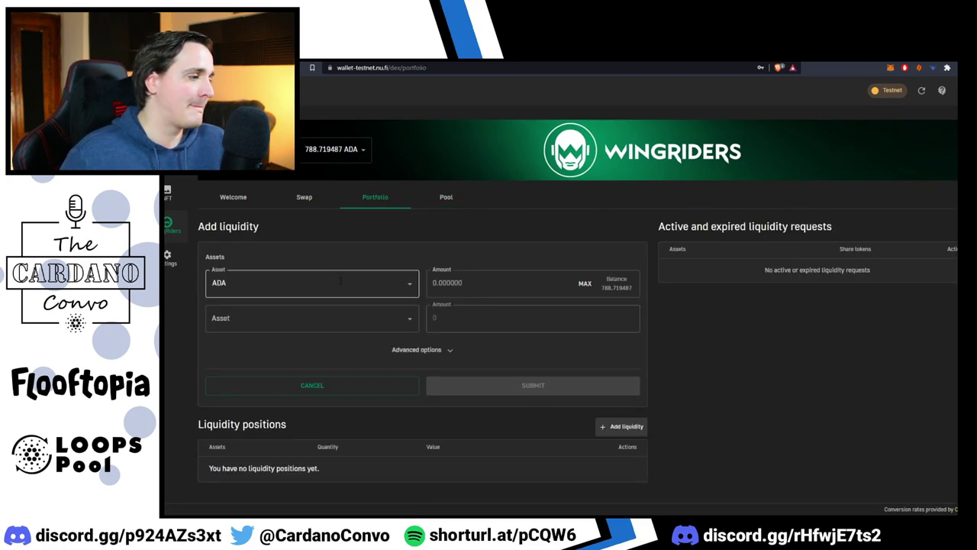
{"action": "left_click", "coordinate": [294, 308]}
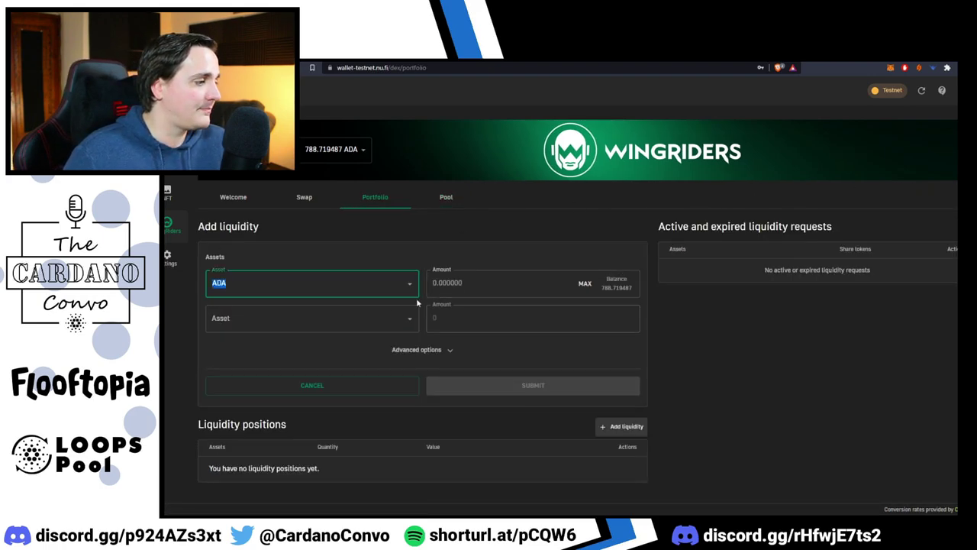
{"action": "left_click", "coordinate": [473, 284]}
{"action": "type", "text": "100"}
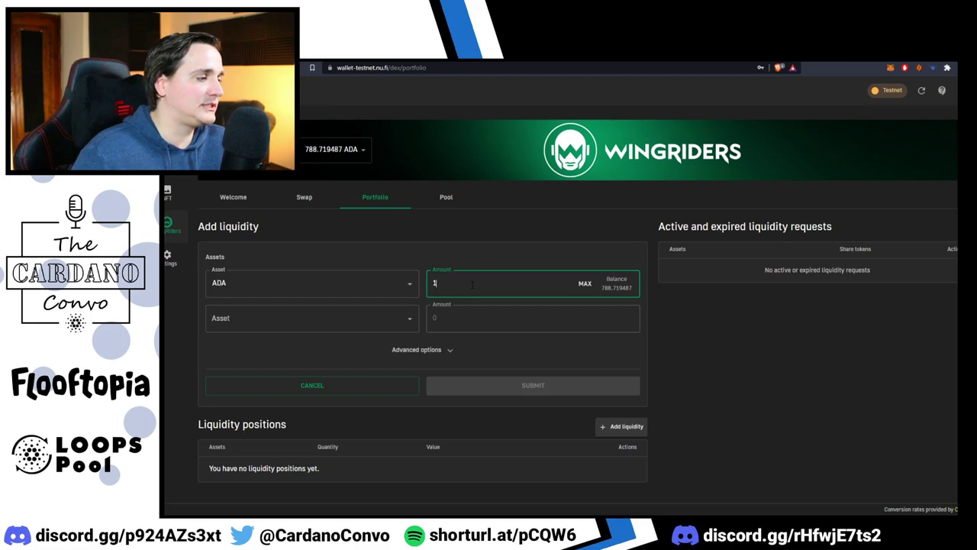
Look through the available tokens and choose tMELD as the second asset of the liquidity pair
{"action": "left_click", "coordinate": [303, 319]}
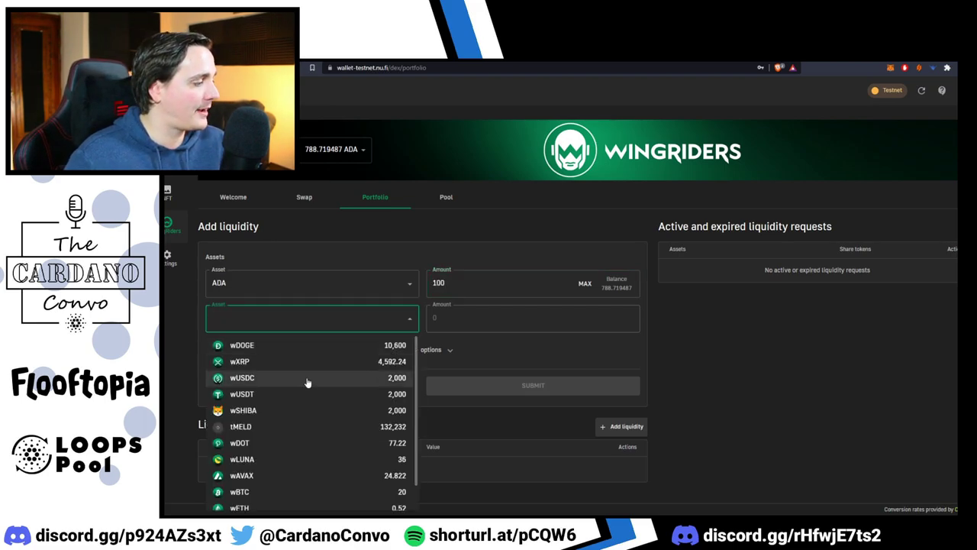
{"action": "scroll", "coordinate": [305, 386], "scroll_direction": "down", "scroll_amount": 1}
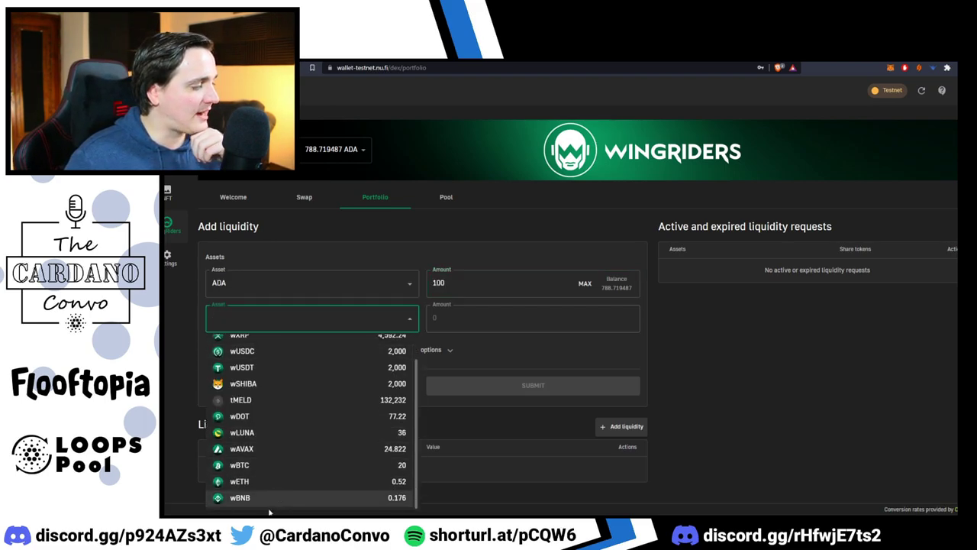
{"action": "scroll", "coordinate": [285, 434], "scroll_direction": "up", "scroll_amount": 1}
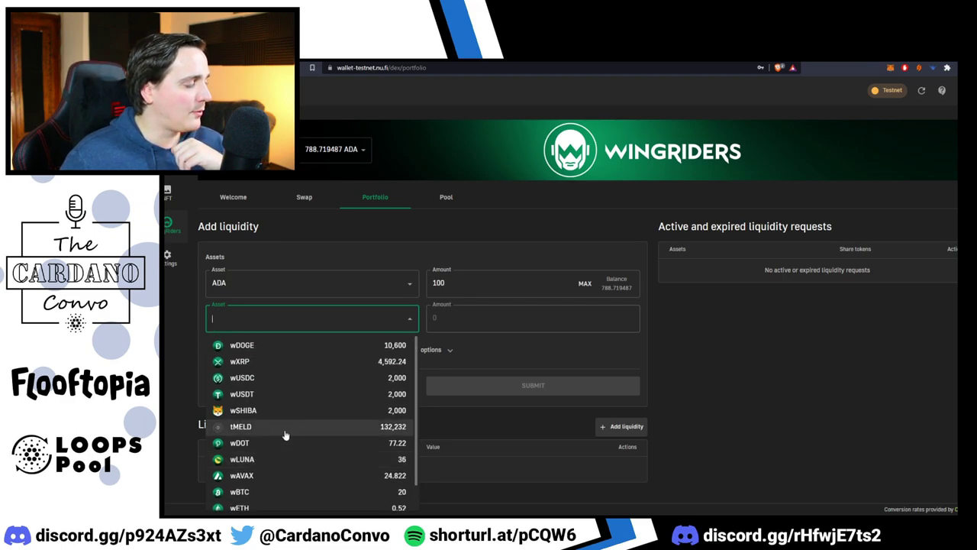
{"action": "left_click", "coordinate": [285, 430]}
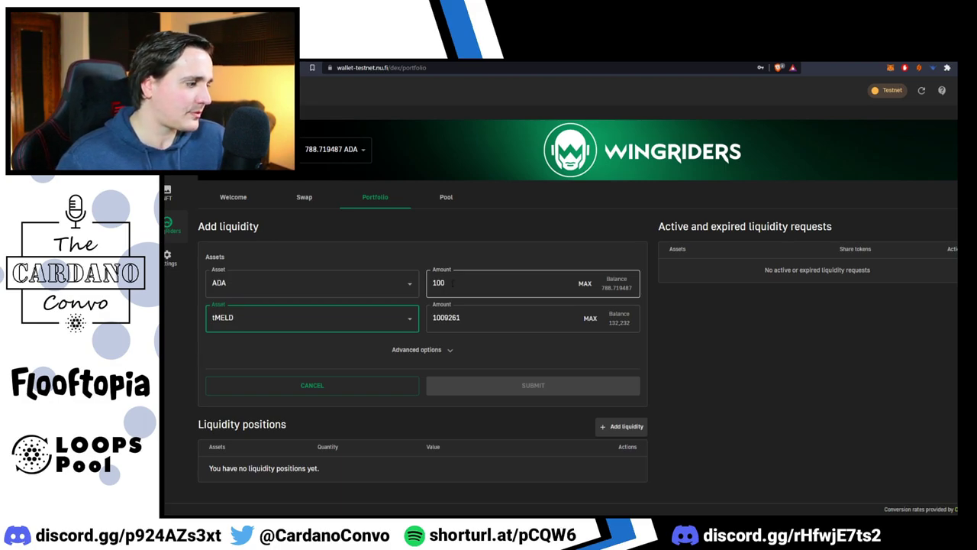
Reduce the ADA amount of the liquidity request to 10
{"action": "left_click", "coordinate": [460, 317]}
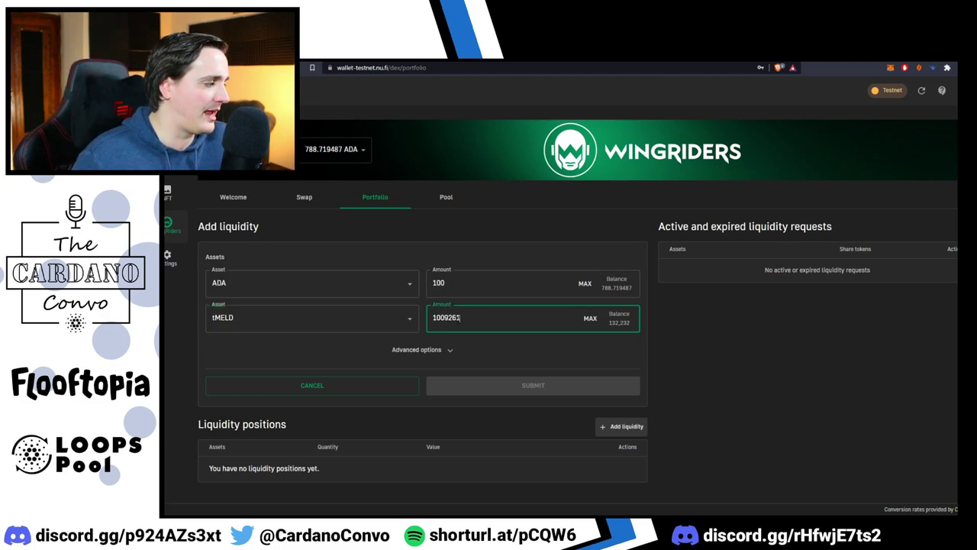
{"action": "left_click_drag", "start_coordinate": [460, 317], "coordinate": [427, 321]}
{"action": "key", "text": "shift+Tab"}
{"action": "key", "text": "shift+Tab"}
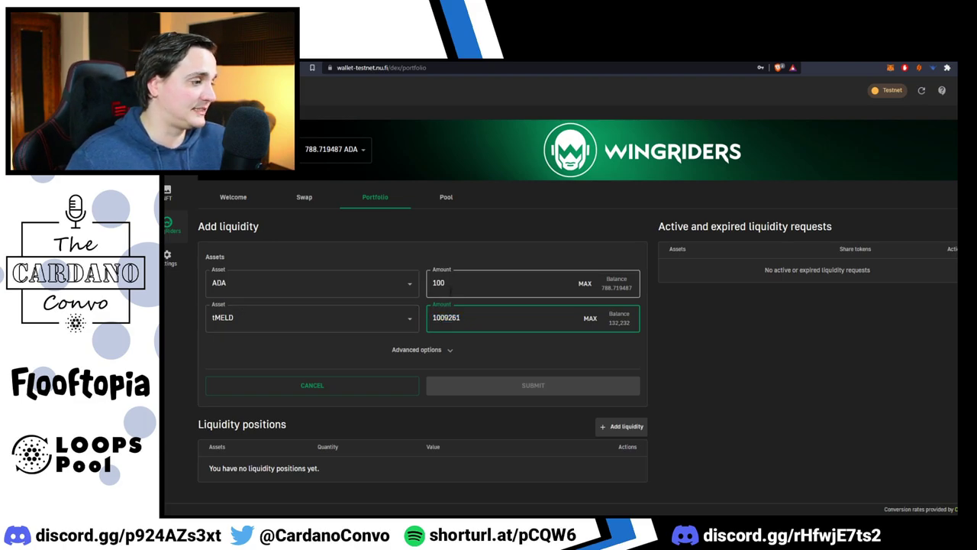
{"action": "type", "text": "10"}
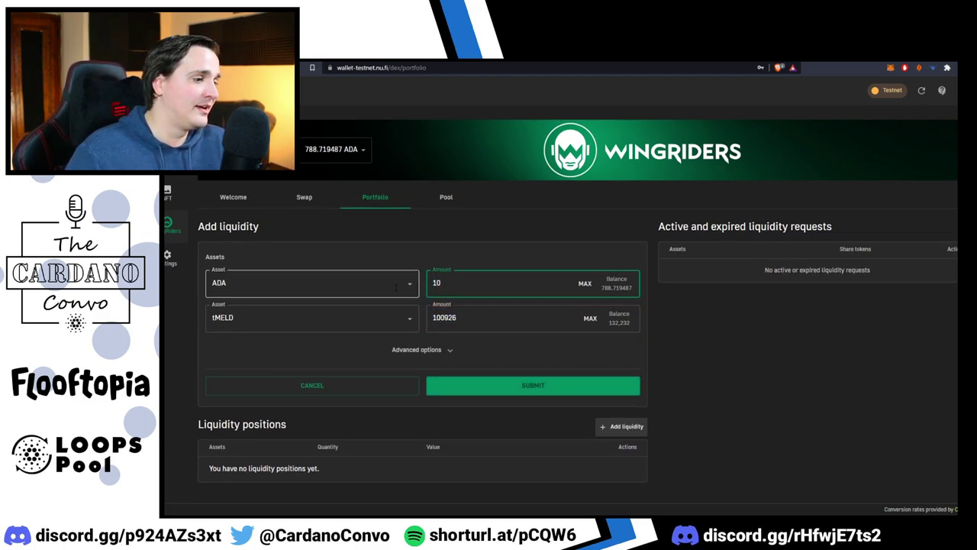
{"action": "left_click", "coordinate": [458, 321]}
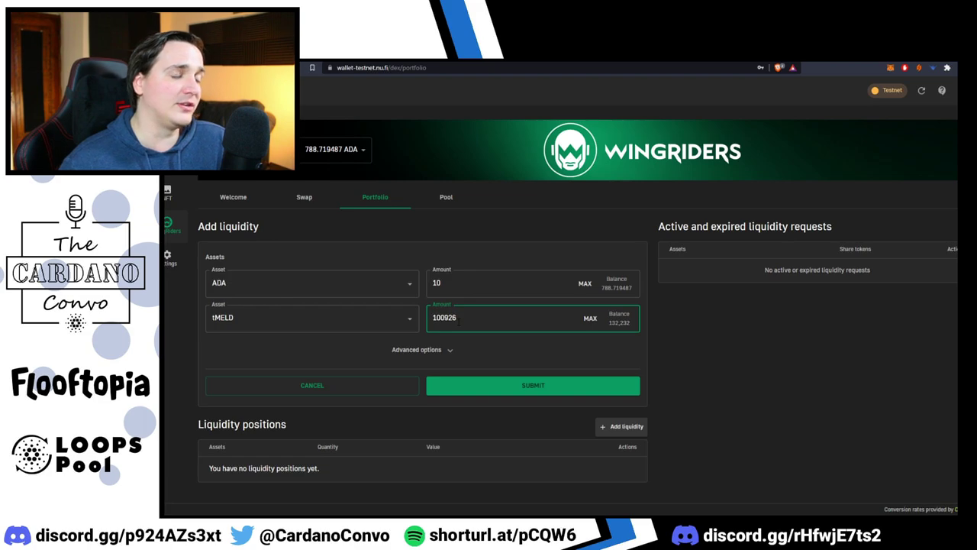
Expand the advanced options of the liquidity request and set the slippage tolerance to 3%
{"action": "left_click", "coordinate": [413, 352]}
{"action": "left_click", "coordinate": [222, 385]}
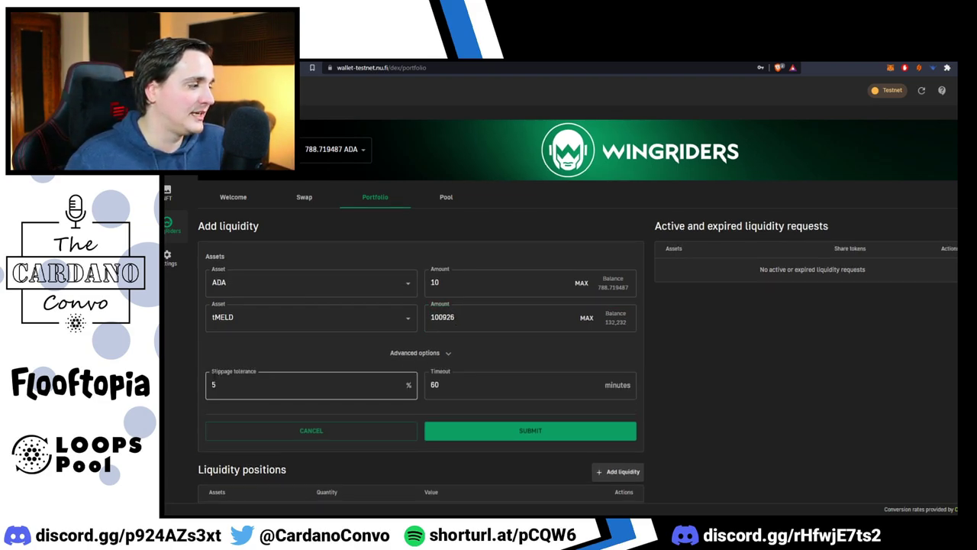
{"action": "double_click", "coordinate": [315, 384]}
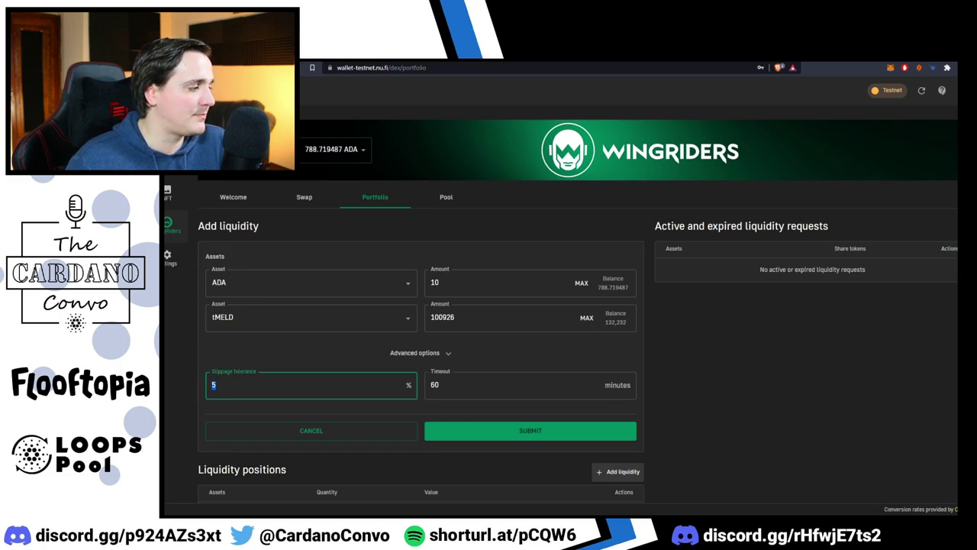
{"action": "type", "text": "3"}
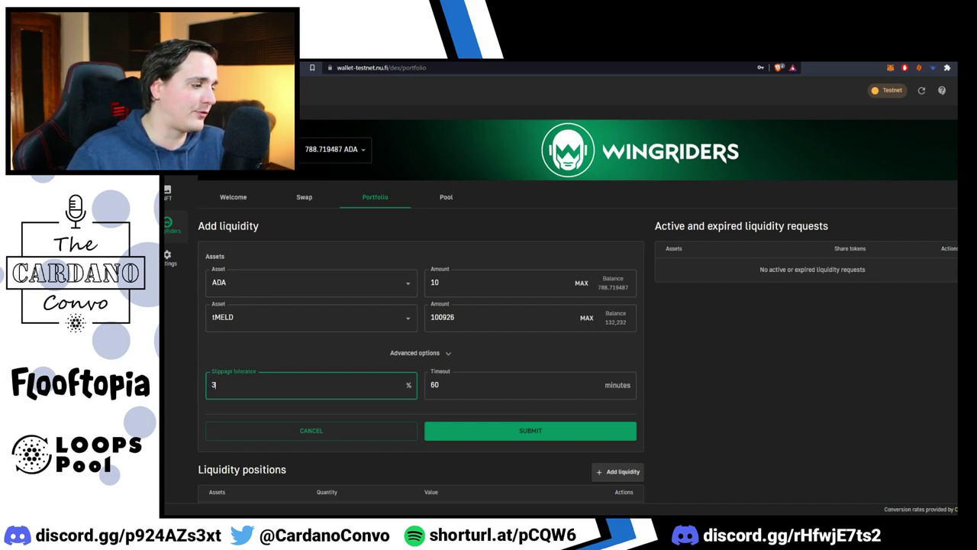
{"action": "left_click", "coordinate": [493, 357]}
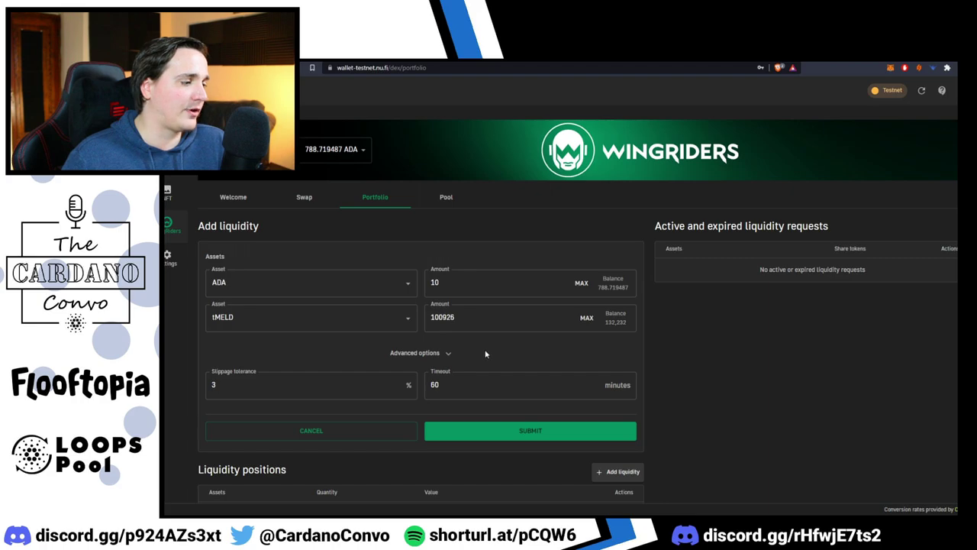
{"action": "scroll", "coordinate": [486, 354], "scroll_direction": "down", "scroll_amount": 1}
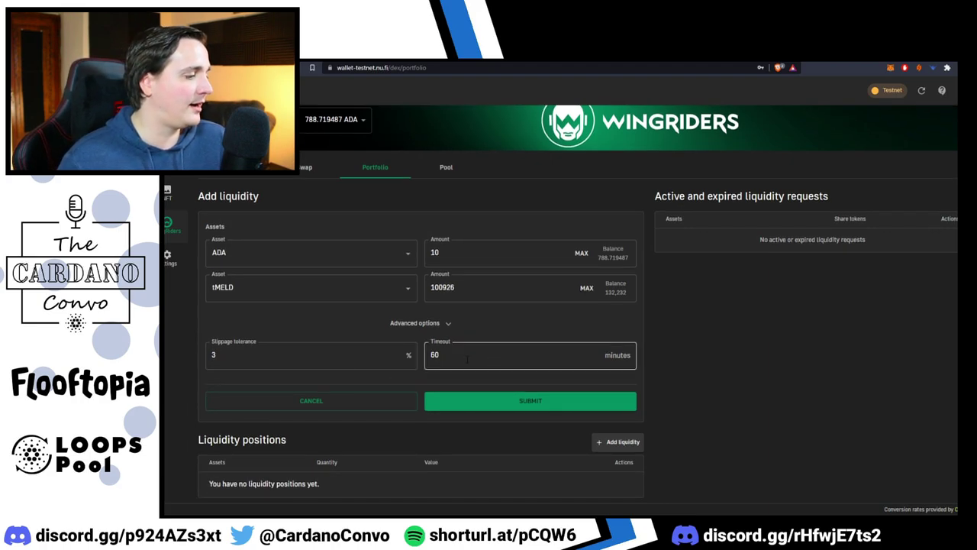